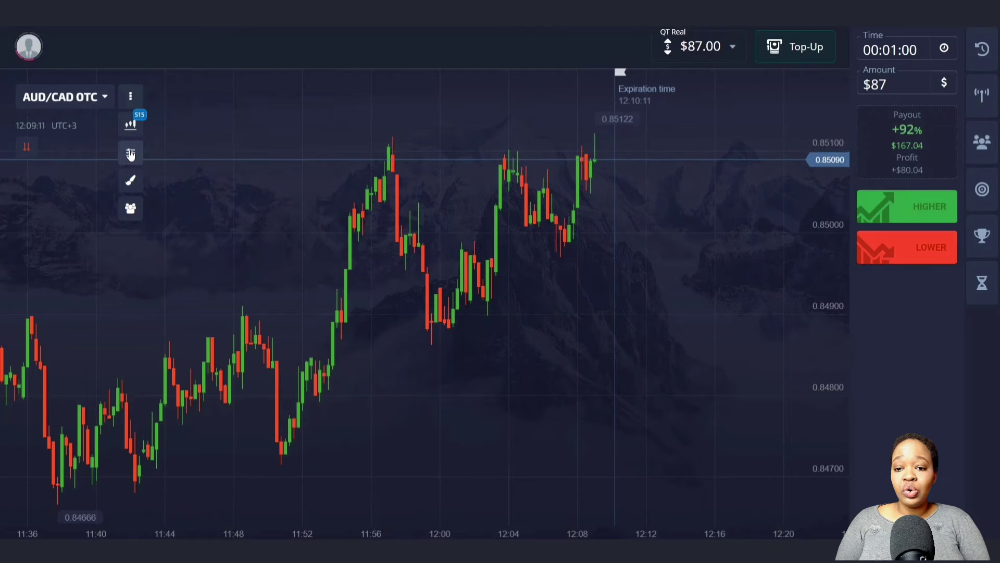
# Add the Bollinger Bands indicator to the AUD/CAD OTC chart.
pyautogui.click(130, 153)
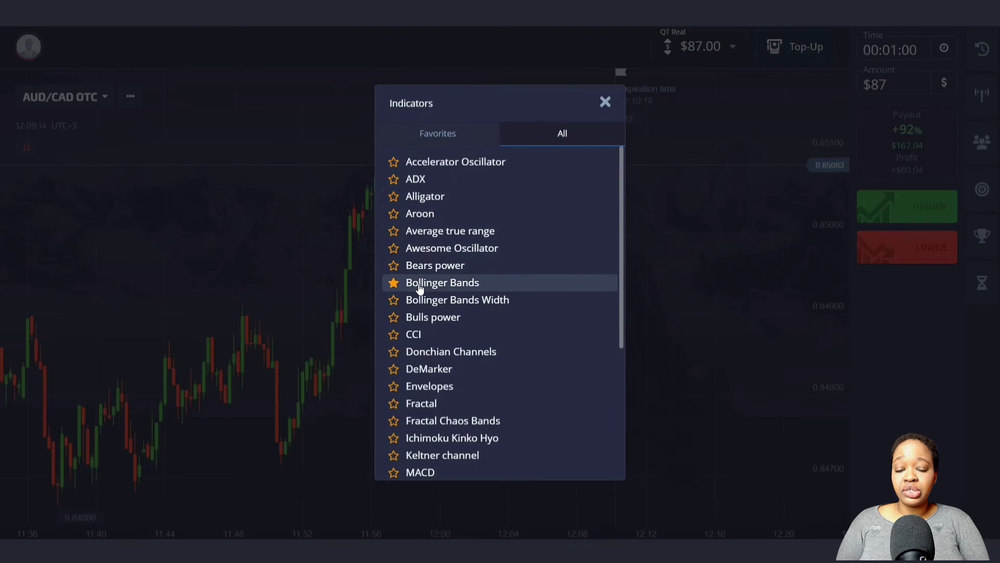
pyautogui.click(438, 286)
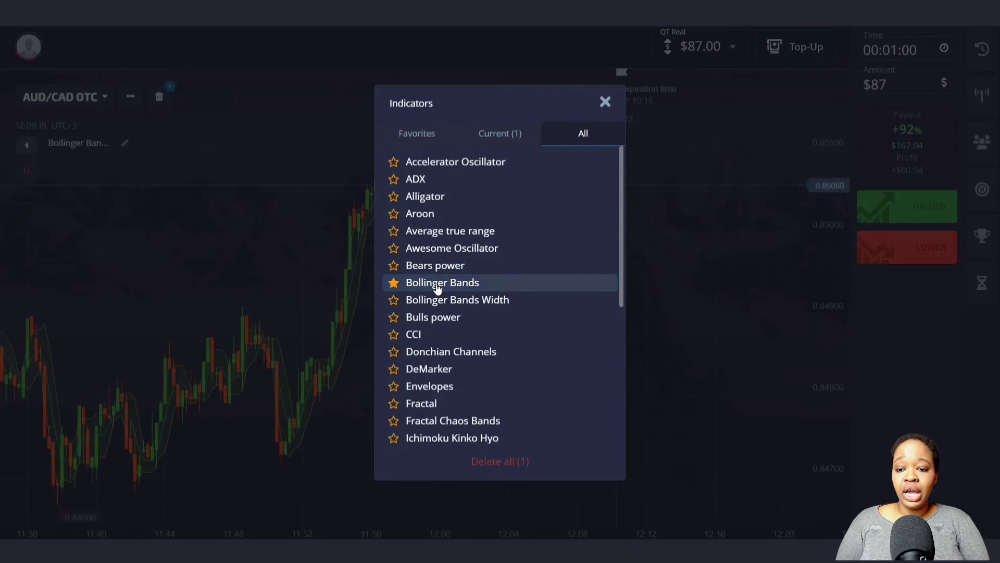
pyautogui.click(303, 263)
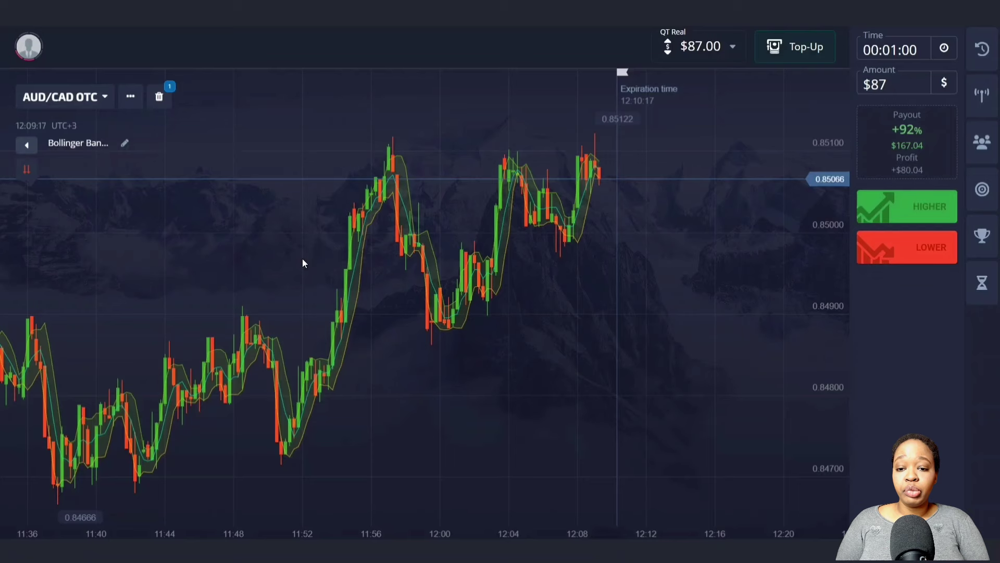
# Set the Bollinger Bands deviation to 2 and save the indicator settings.
pyautogui.click(125, 145)
pyautogui.click(468, 254)
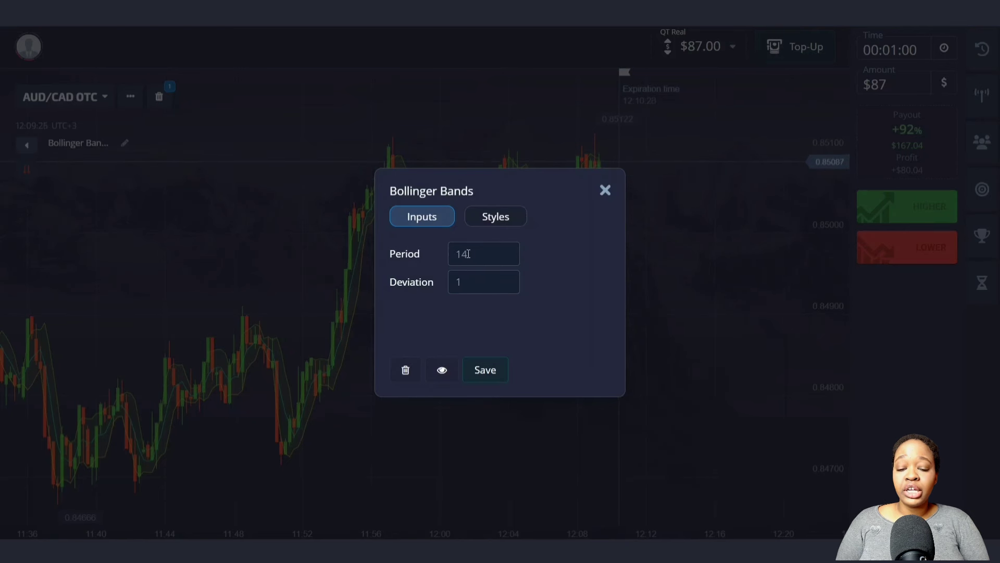
pyautogui.click(468, 285)
pyautogui.press('BackSpace')
pyautogui.write('2')
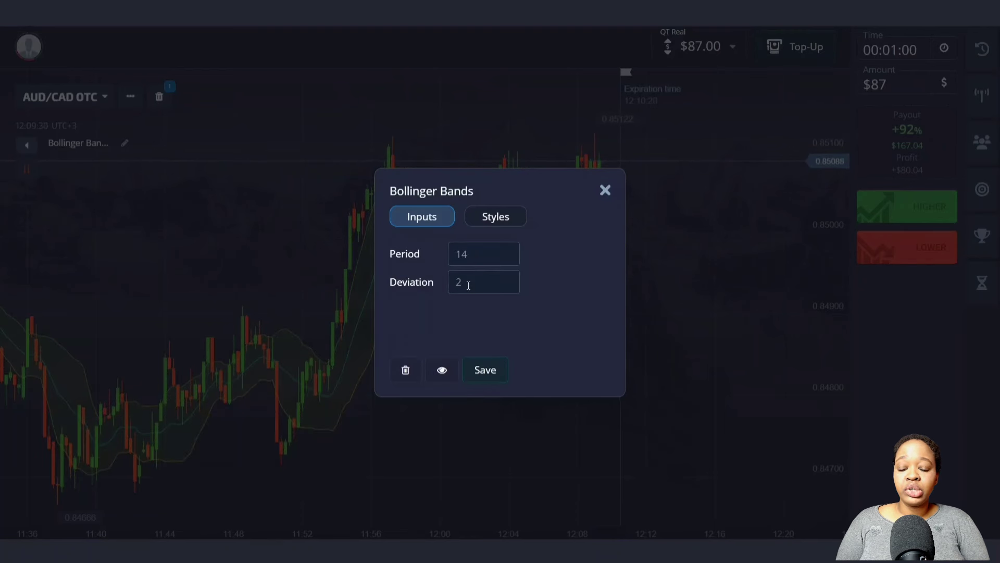
pyautogui.click(485, 370)
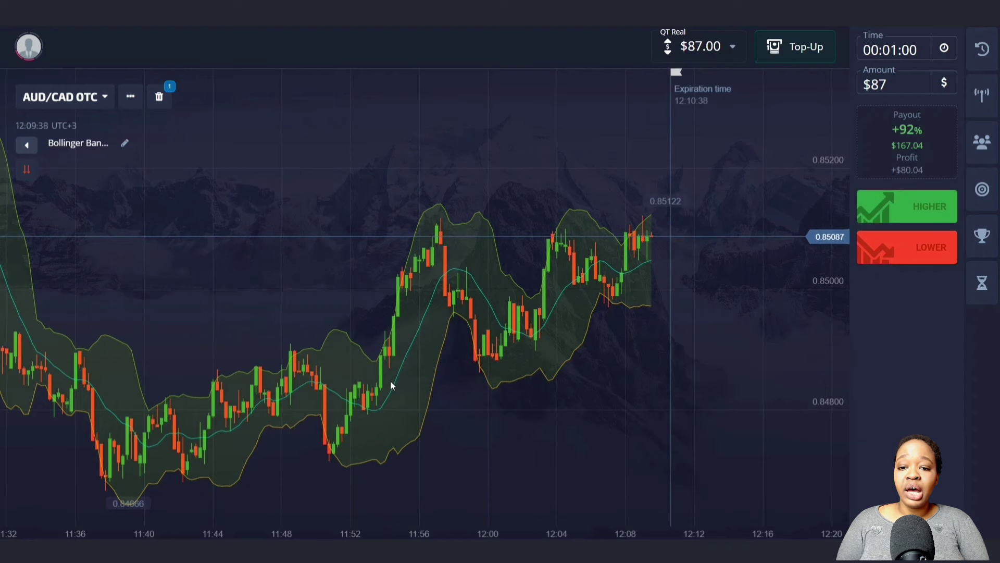
# Examine how price behaves at the outer Bollinger Bands across the AUD/CAD OTC history, and return to the latest candles.
pyautogui.moveTo(307, 281); pyautogui.dragTo(583, 220)
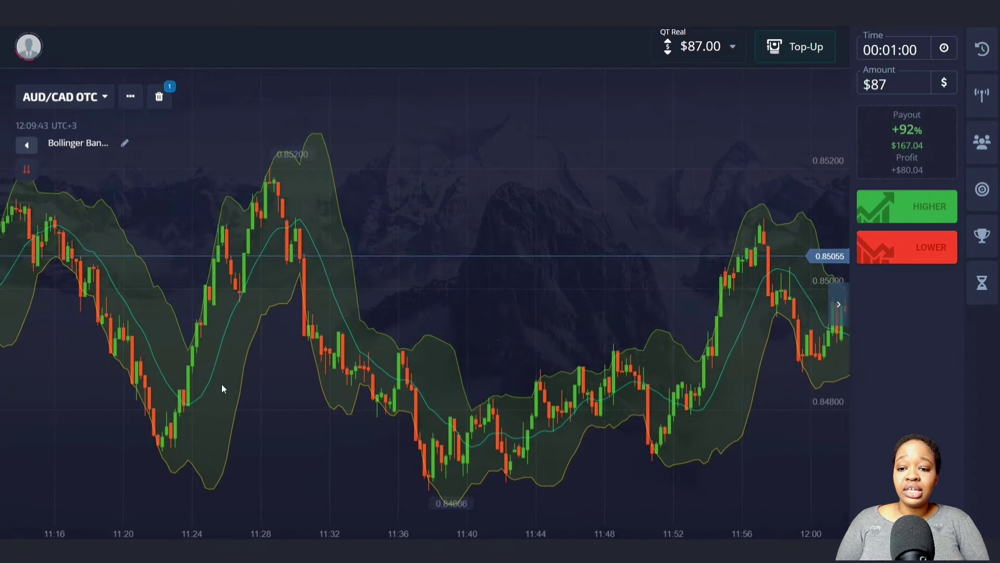
pyautogui.moveTo(43, 305); pyautogui.dragTo(74, 244)
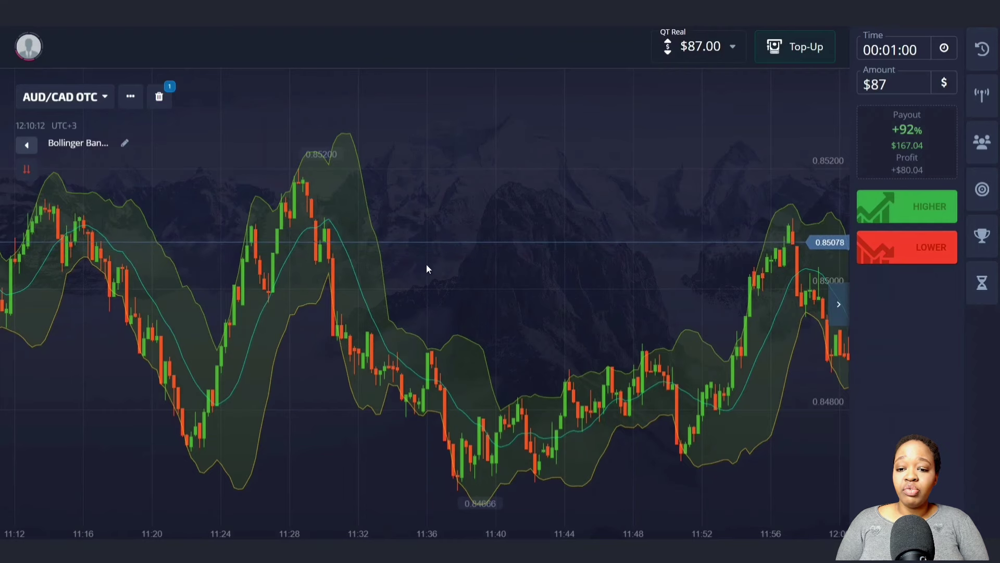
pyautogui.moveTo(426, 265); pyautogui.dragTo(230, 271)
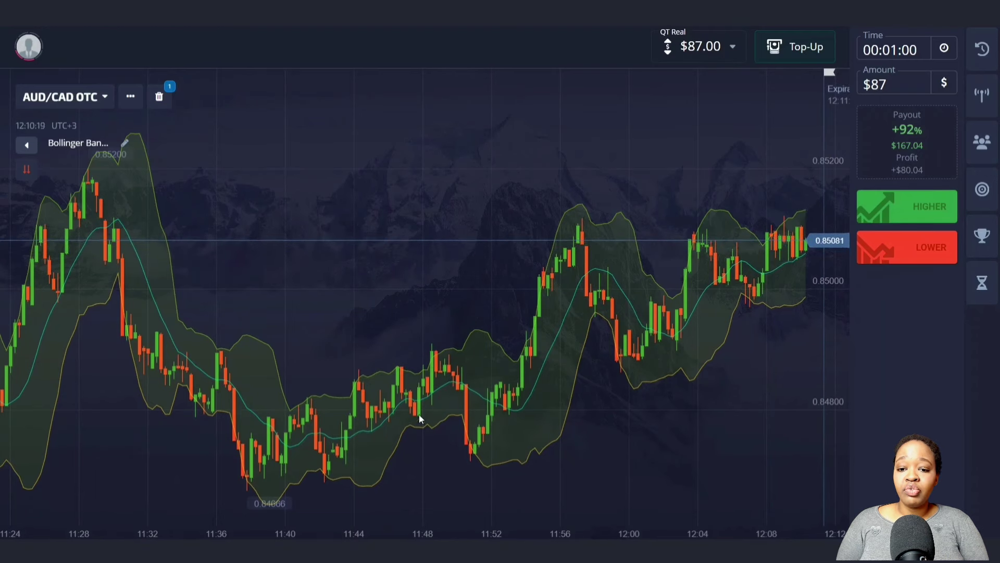
pyautogui.scroll(10, 406, 365)
pyautogui.moveTo(151, 336); pyautogui.dragTo(430, 339)
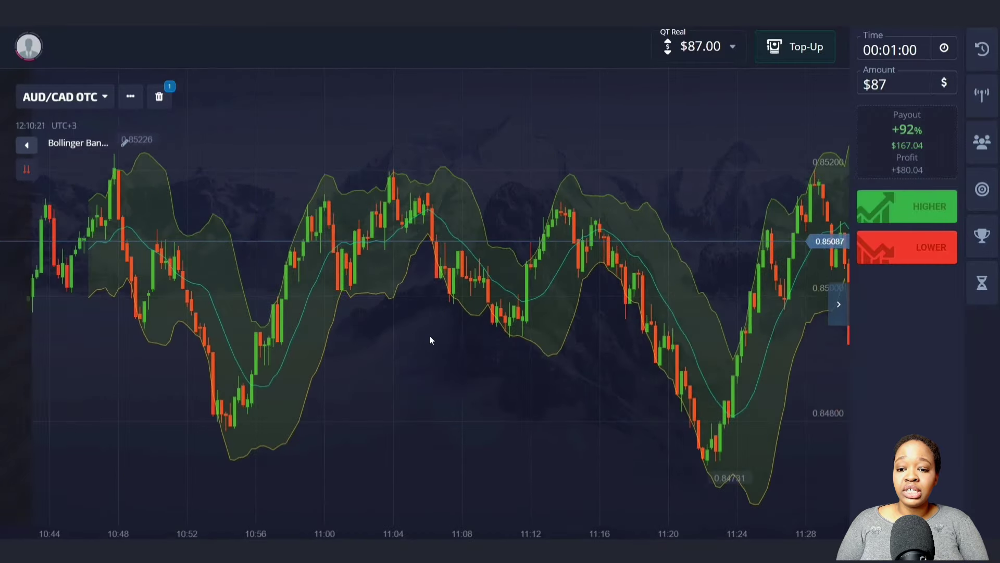
pyautogui.moveTo(188, 315); pyautogui.dragTo(431, 326)
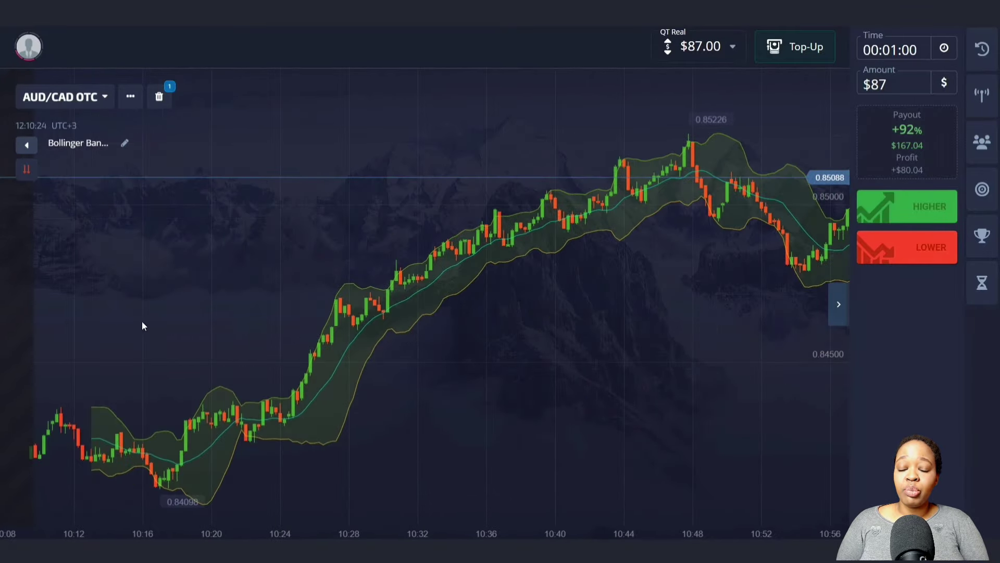
pyautogui.moveTo(141, 326); pyautogui.dragTo(405, 330)
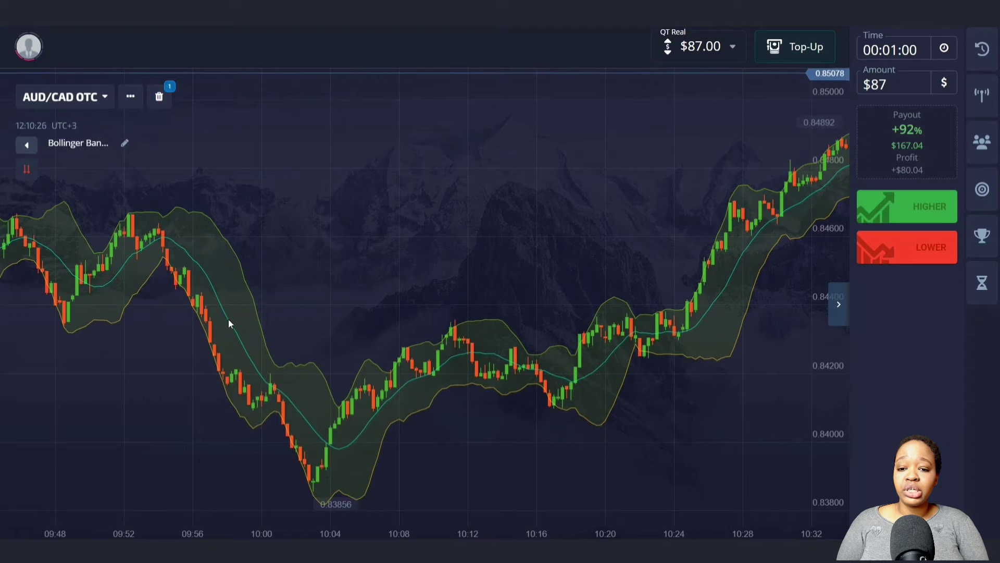
pyautogui.moveTo(228, 323); pyautogui.dragTo(366, 319)
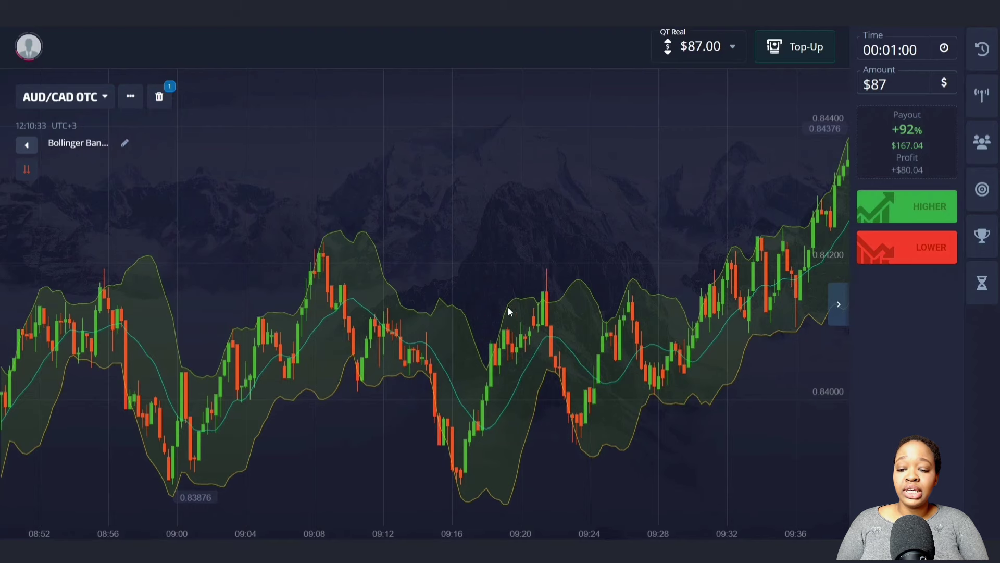
pyautogui.hscroll(-3, 413, 309)
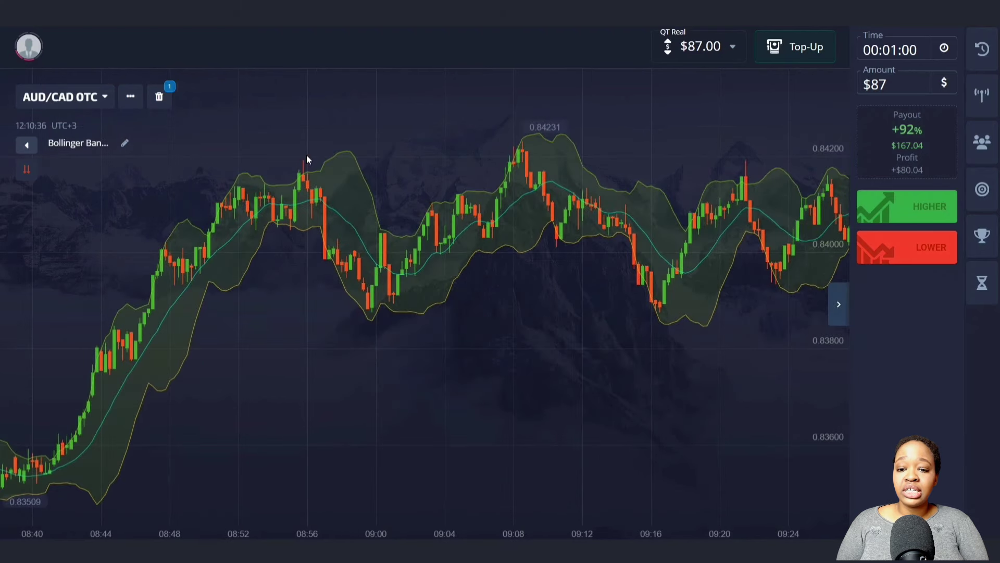
pyautogui.moveTo(202, 212); pyautogui.dragTo(612, 221)
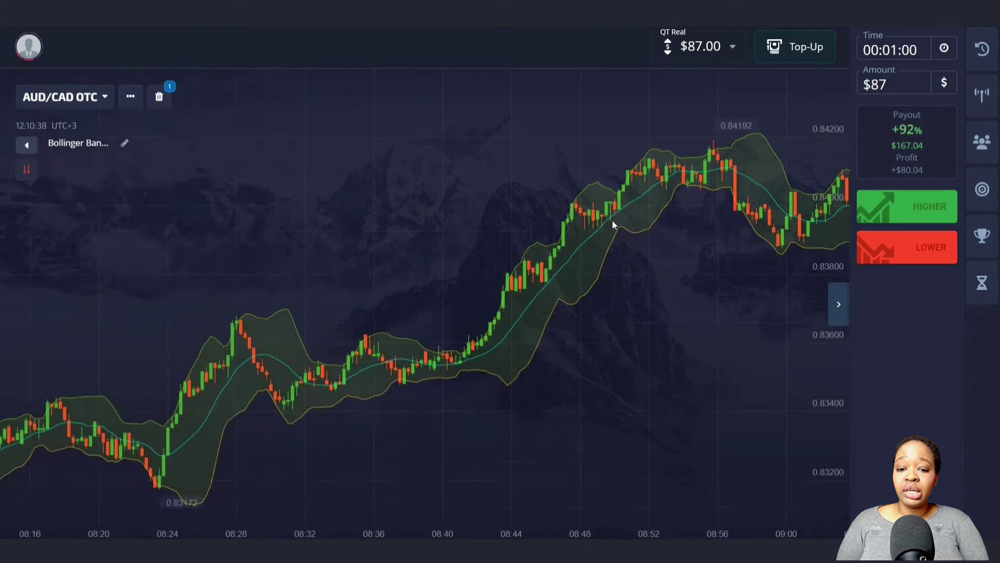
pyautogui.moveTo(279, 245); pyautogui.dragTo(602, 245)
pyautogui.moveTo(201, 272); pyautogui.dragTo(504, 267)
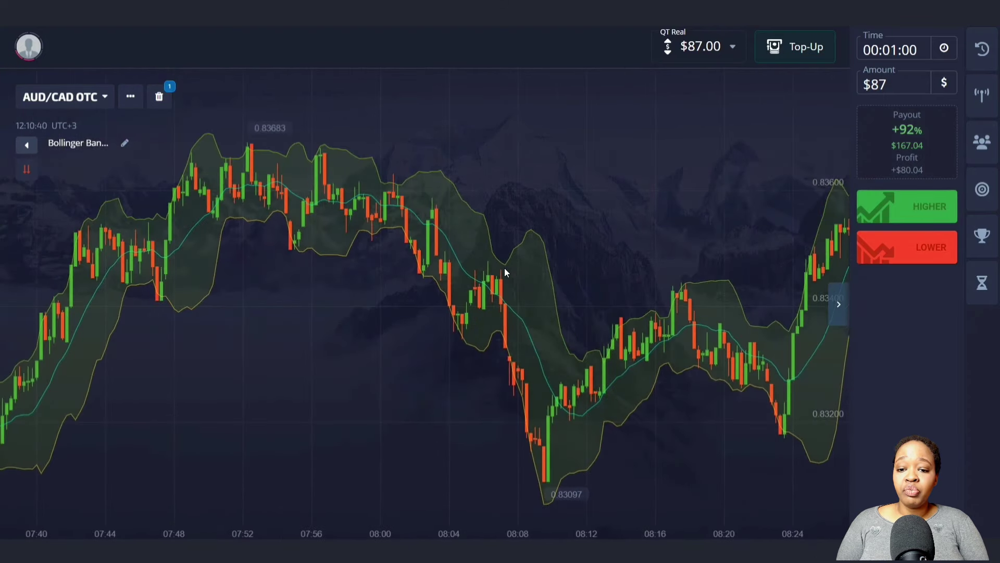
pyautogui.moveTo(208, 273); pyautogui.dragTo(481, 272)
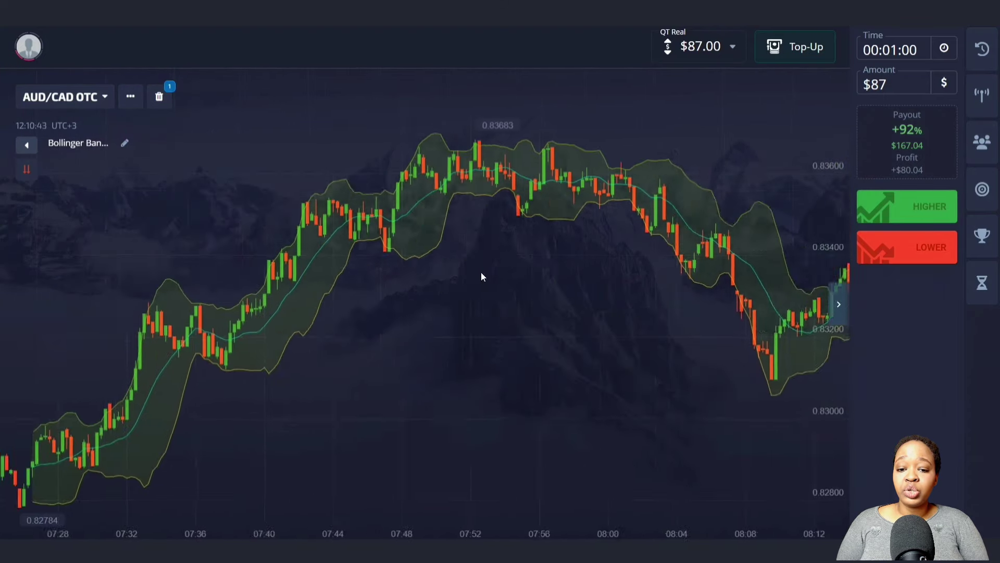
pyautogui.moveTo(389, 276); pyautogui.dragTo(616, 286)
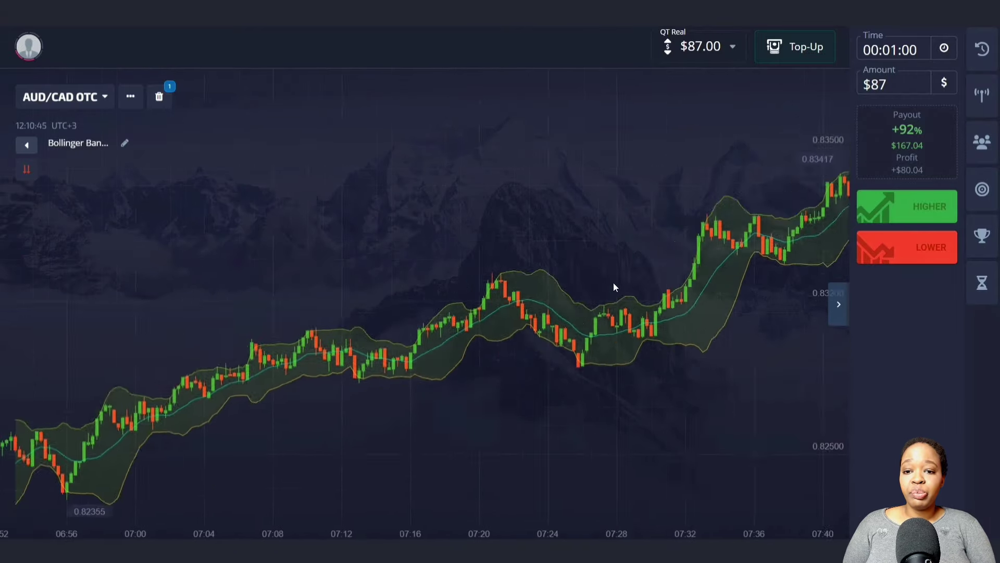
pyautogui.moveTo(360, 292); pyautogui.dragTo(549, 292)
pyautogui.moveTo(325, 292); pyautogui.dragTo(560, 293)
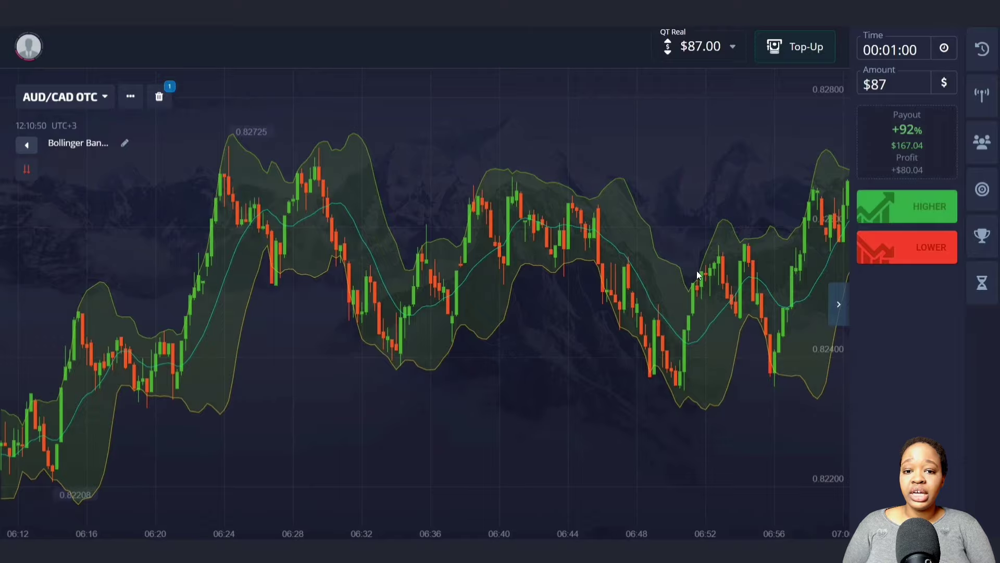
pyautogui.moveTo(697, 273); pyautogui.dragTo(683, 299)
pyautogui.moveTo(797, 306); pyautogui.dragTo(432, 283)
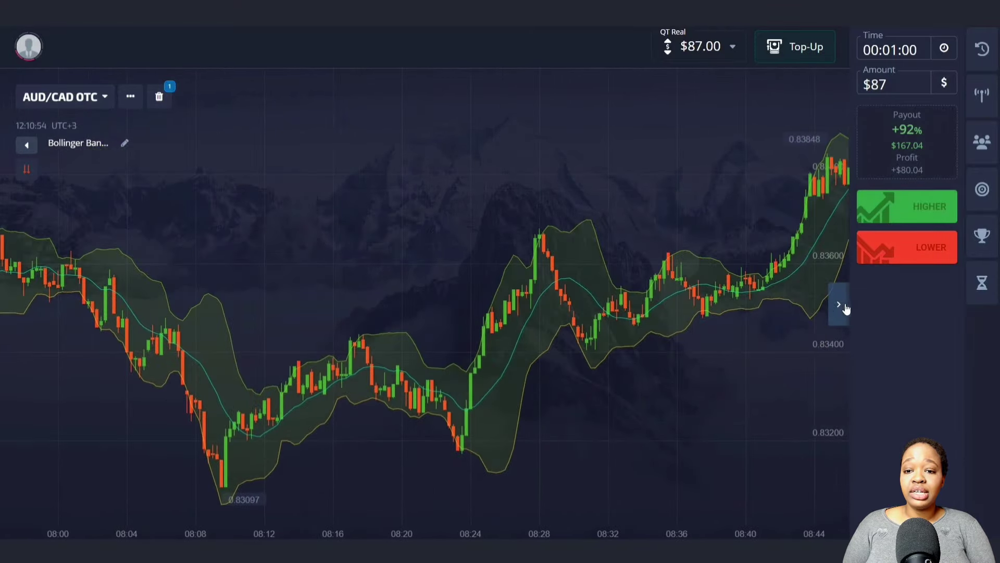
pyautogui.click(844, 307)
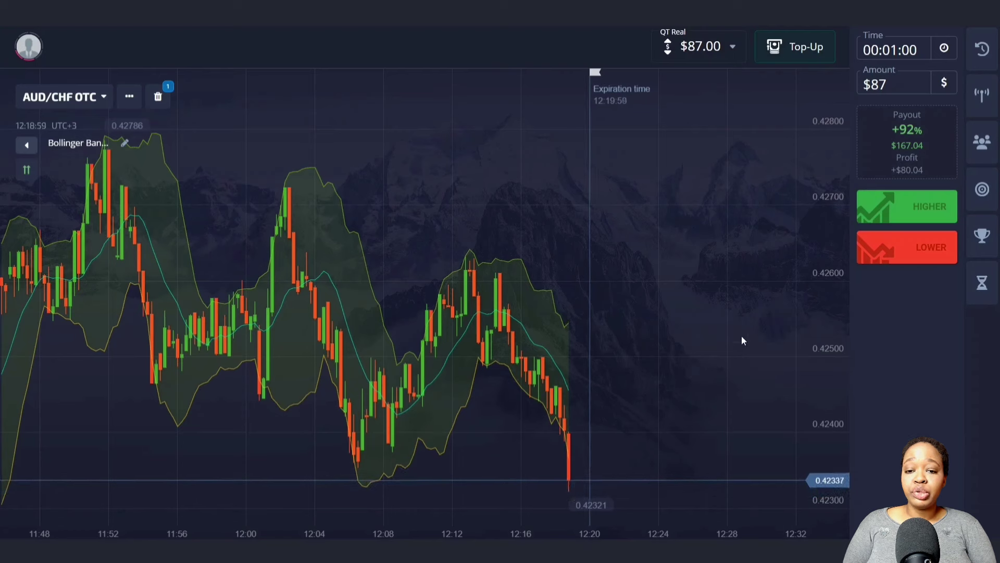
# Place a one-minute Higher trade of $87 on AUD/CHF OTC, with price below the lower Bollinger Band.
pyautogui.click(884, 224)
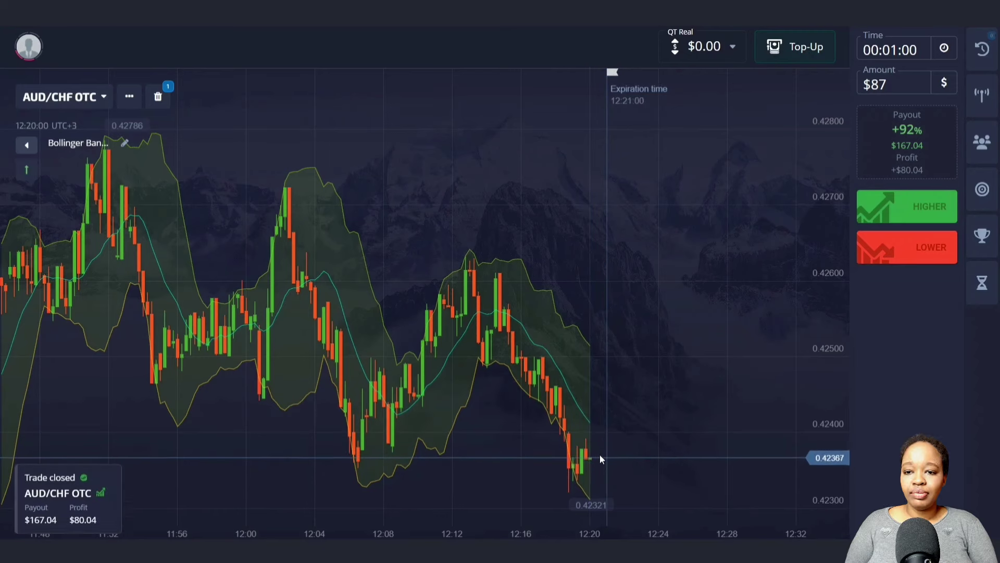
pyautogui.moveTo(596, 459); pyautogui.dragTo(557, 459)
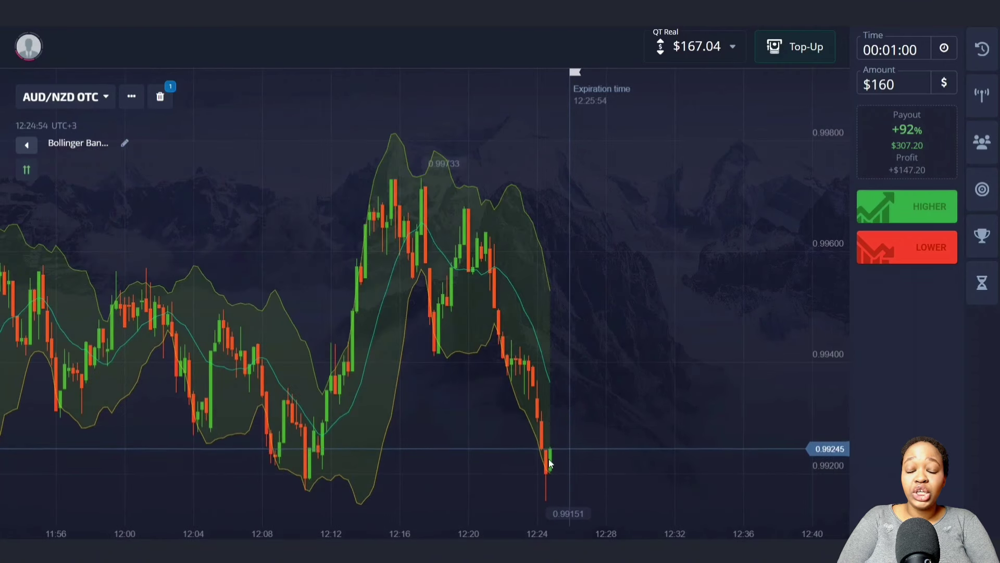
# Place a one-minute Higher trade of $160 on AUD/NZD OTC and compare the entry with the earlier support low.
pyautogui.click(917, 206)
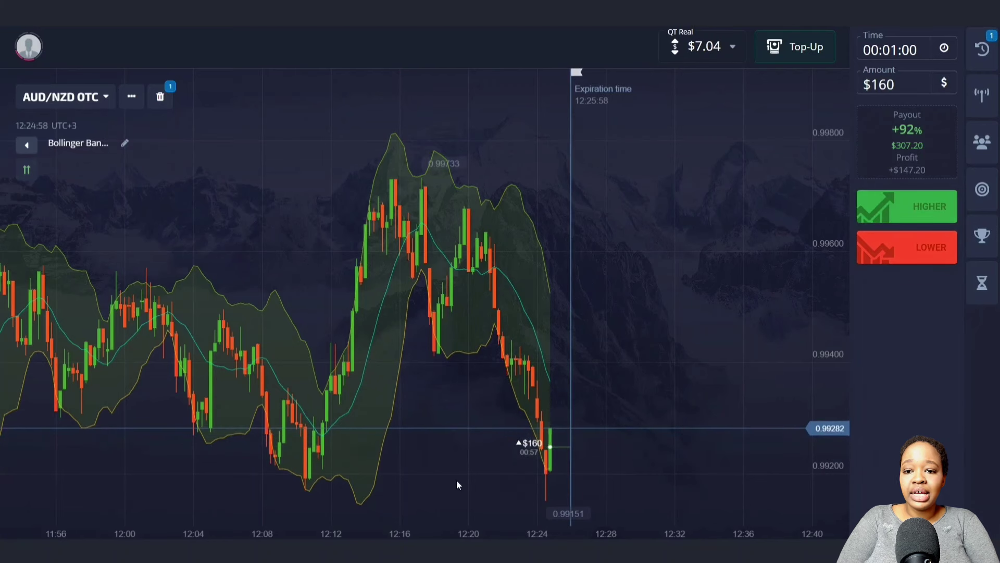
pyautogui.click(303, 476)
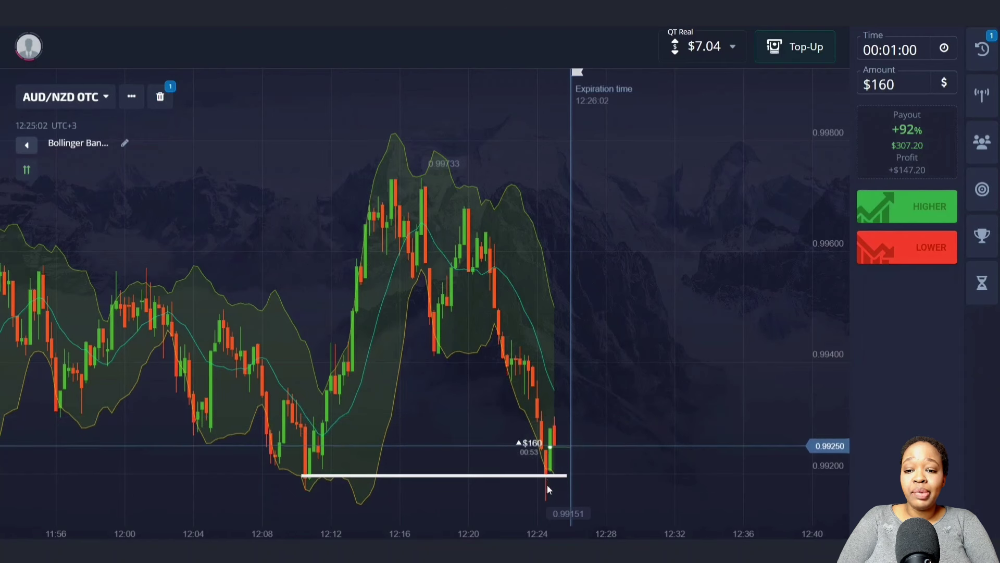
pyautogui.click(547, 499)
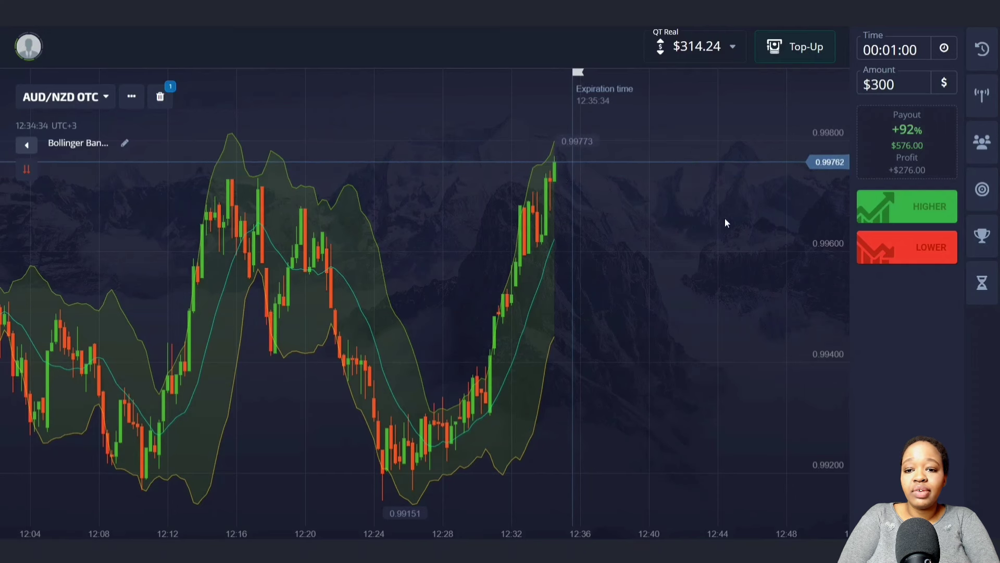
# Place a one-minute Lower trade of $300 on AUD/NZD OTC, with price near the upper Bollinger Band.
pyautogui.click(918, 258)
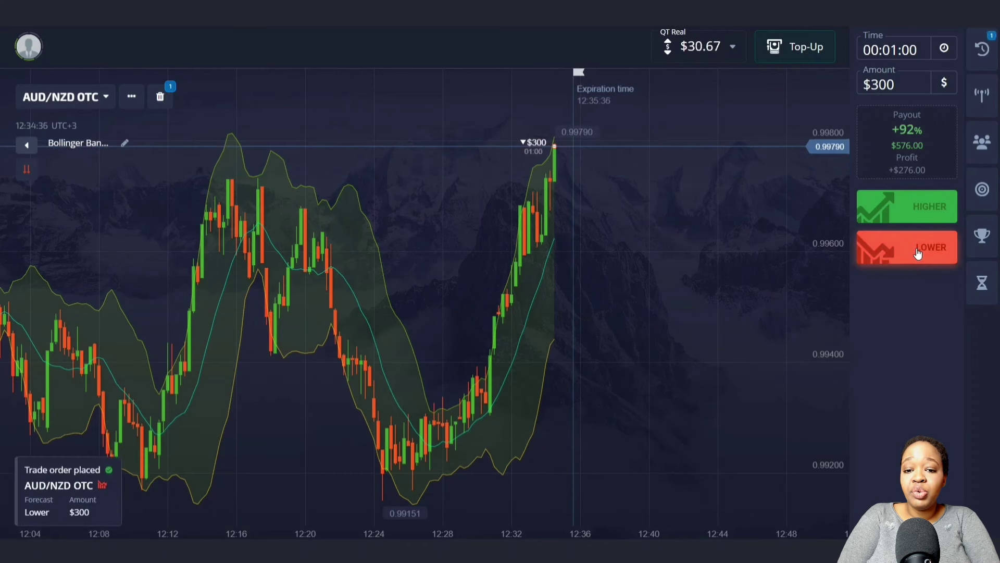
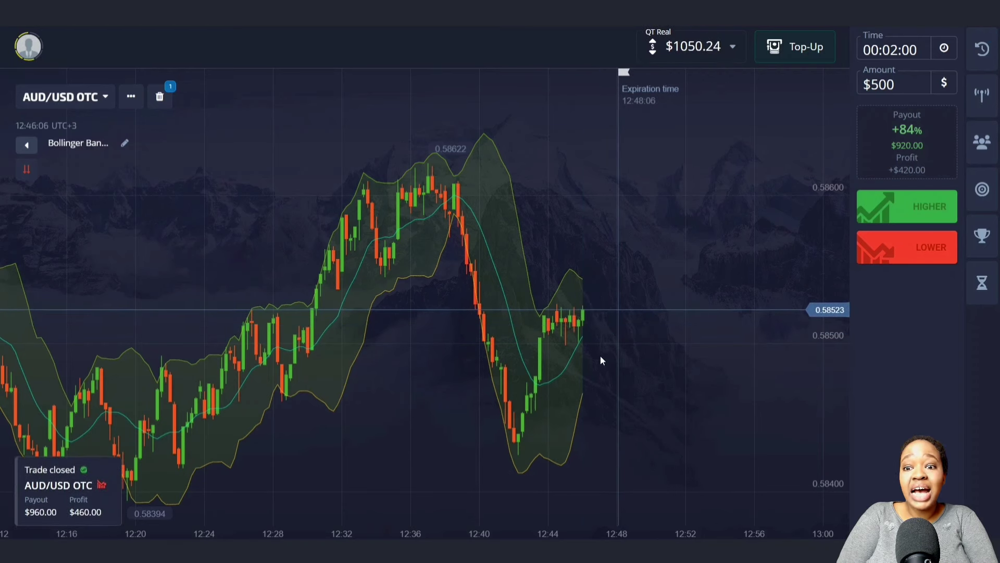
pyautogui.moveTo(571, 359); pyautogui.dragTo(547, 357)
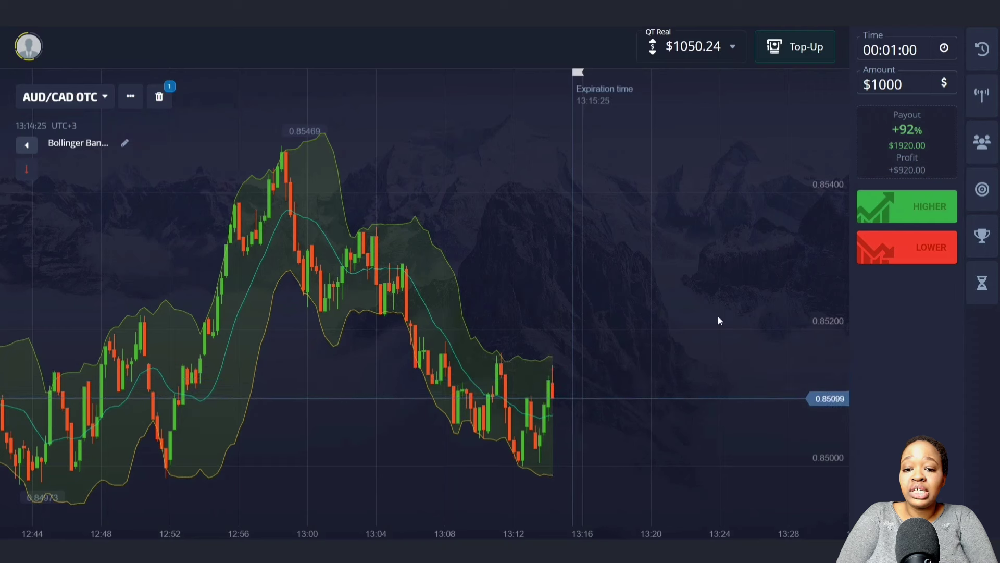
# Place a one-minute Lower trade of $1000 on AUD/CAD OTC.
pyautogui.click(885, 252)
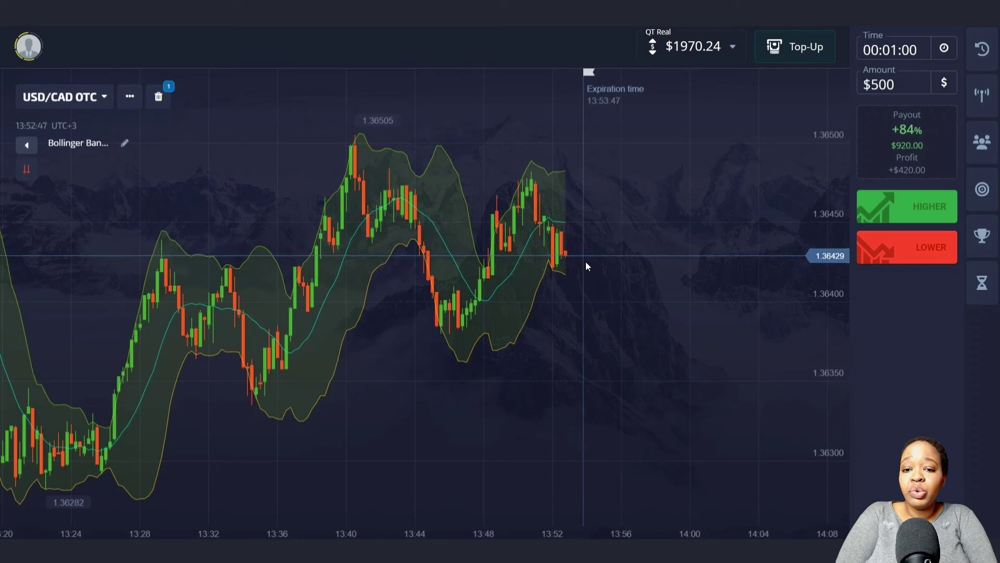
# Set the expiration time to 00:03:00 and place three Higher trades of $500 each on USD/CAD OTC.
pyautogui.click(897, 52)
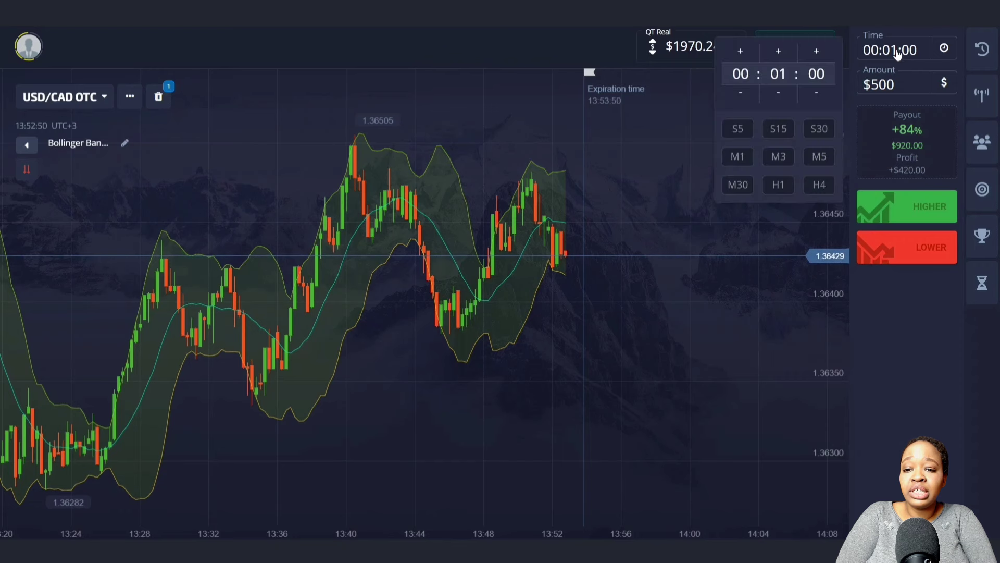
pyautogui.click(778, 50)
pyautogui.click(778, 51)
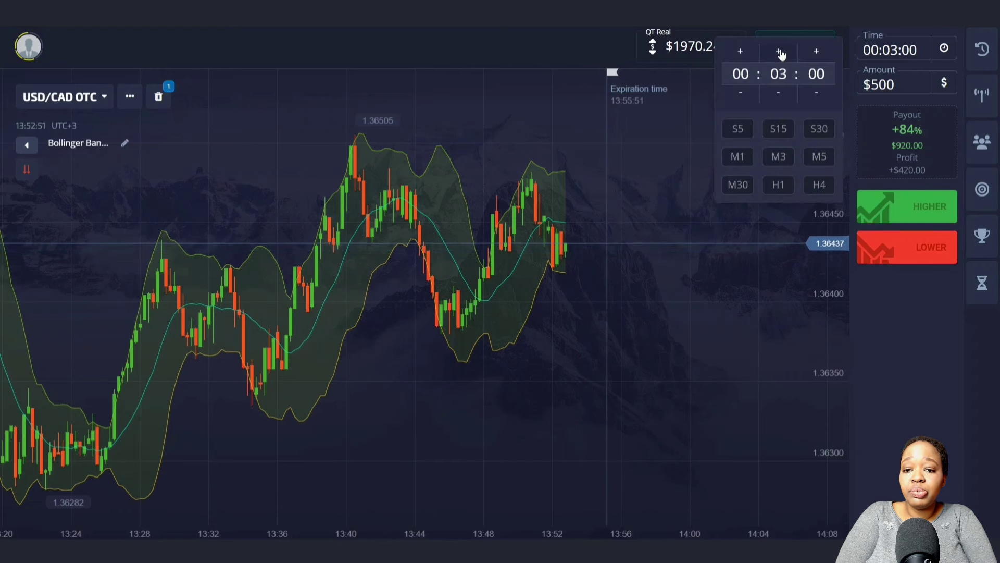
pyautogui.click(902, 208)
pyautogui.click(902, 209)
pyautogui.click(902, 208)
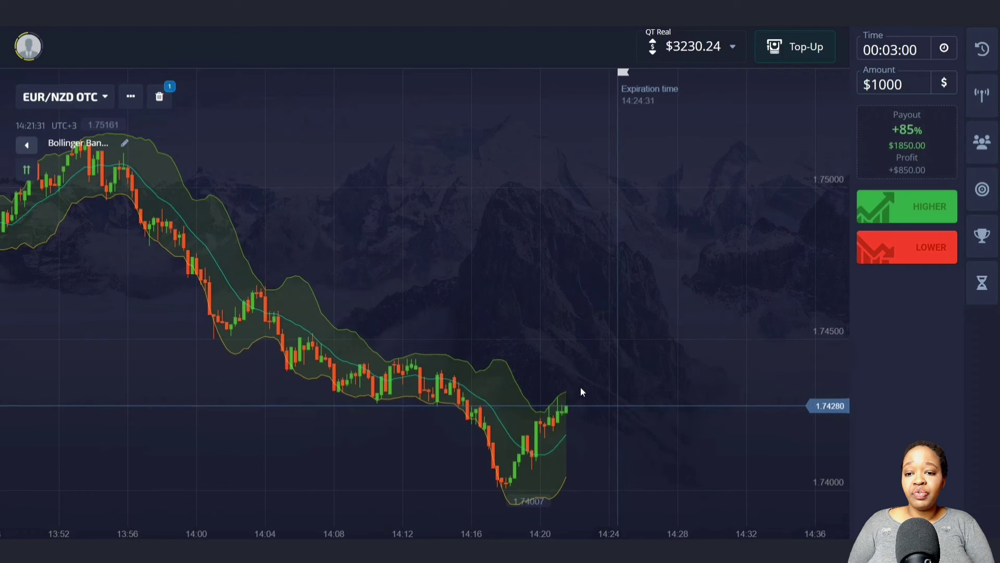
# Place three Lower trades of $1000 each on EUR/NZD OTC with a three-minute expiration.
pyautogui.click(905, 247)
pyautogui.click(905, 246)
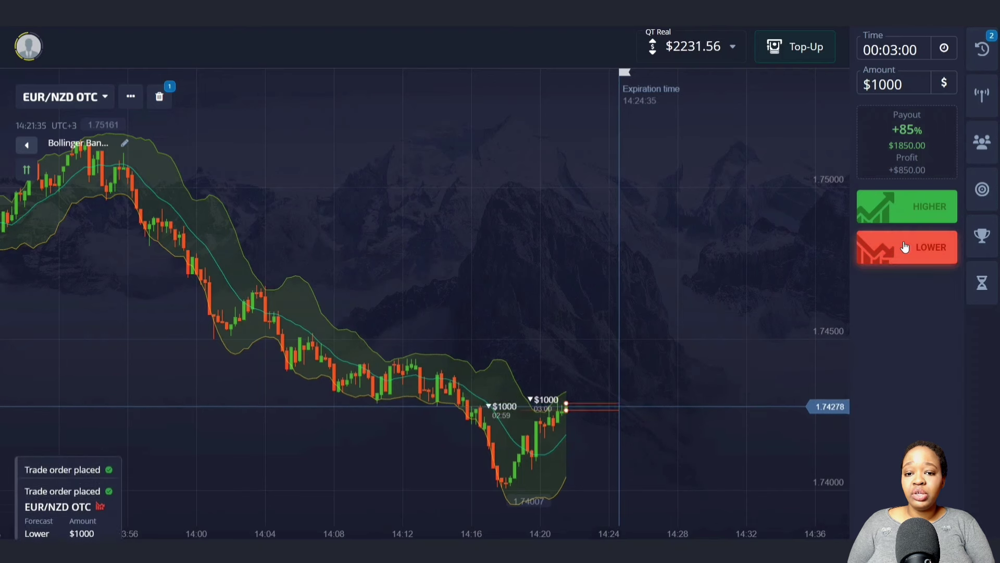
pyautogui.click(905, 247)
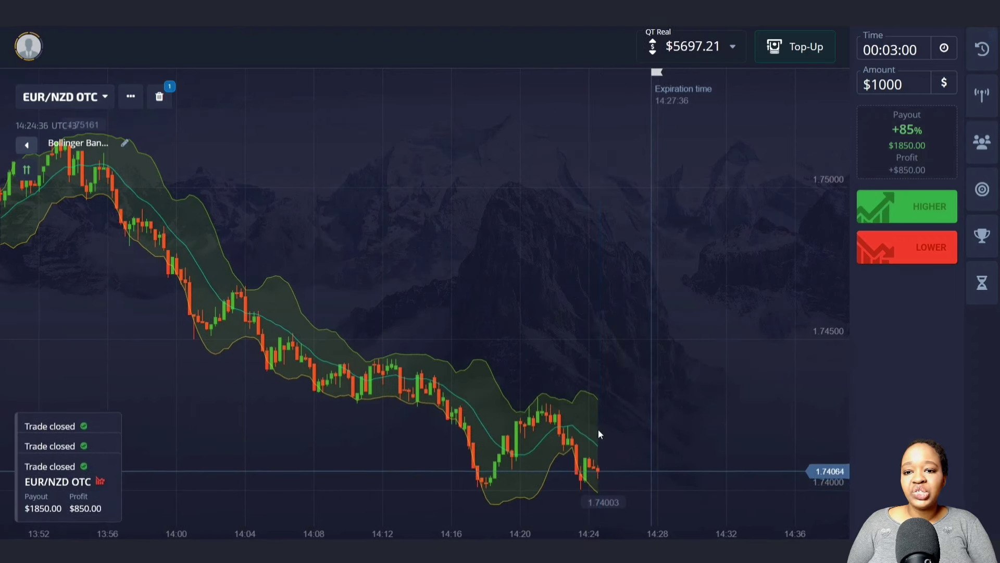
pyautogui.moveTo(598, 433); pyautogui.dragTo(529, 429)
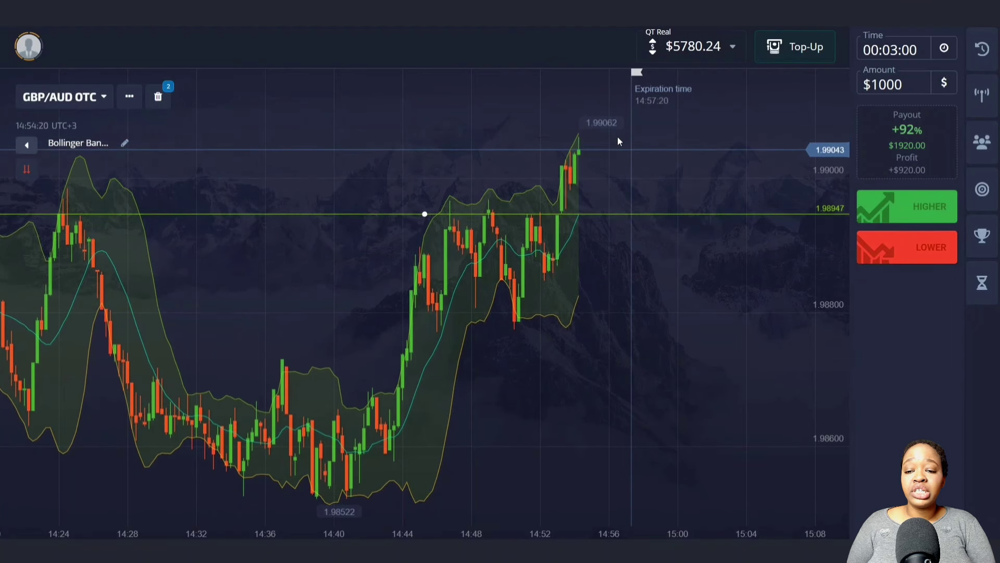
# Set the expiration time to 00:01:00 and place several consecutive Lower trades of $1000 each on GBP/AUD OTC.
pyautogui.click(893, 54)
pyautogui.click(778, 92)
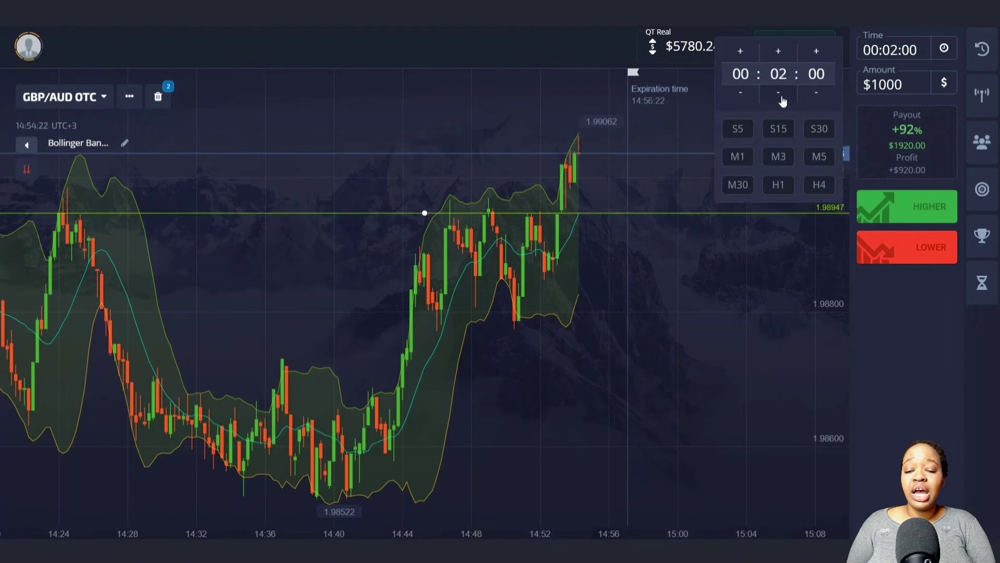
pyautogui.click(778, 92)
pyautogui.click(897, 251)
pyautogui.click(897, 250)
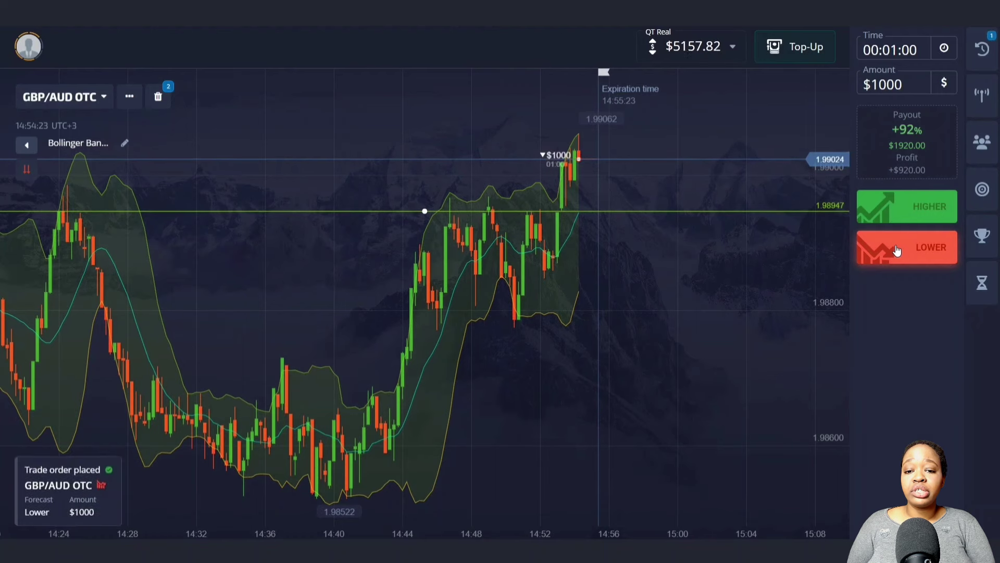
pyautogui.click(897, 251)
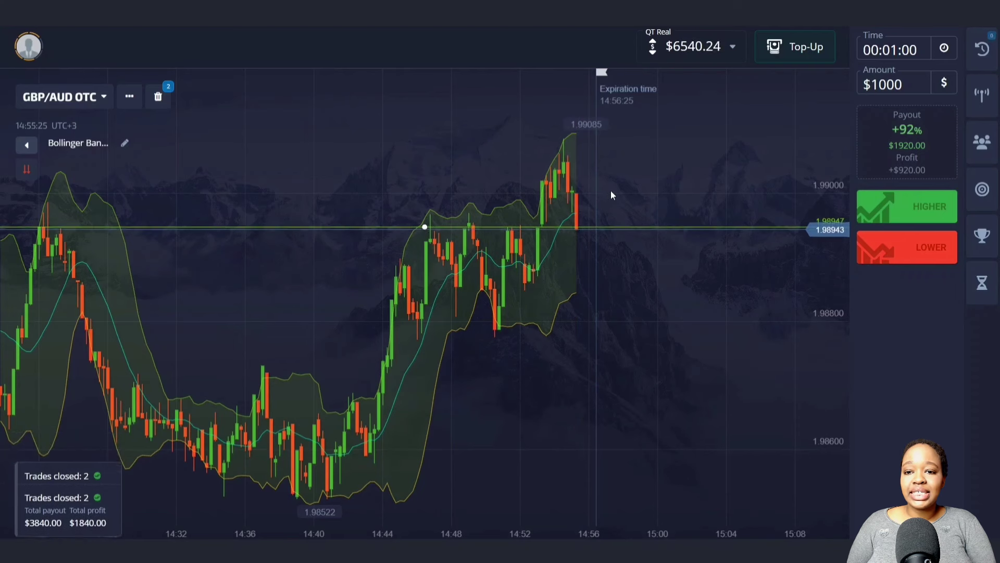
pyautogui.moveTo(594, 191); pyautogui.dragTo(566, 191)
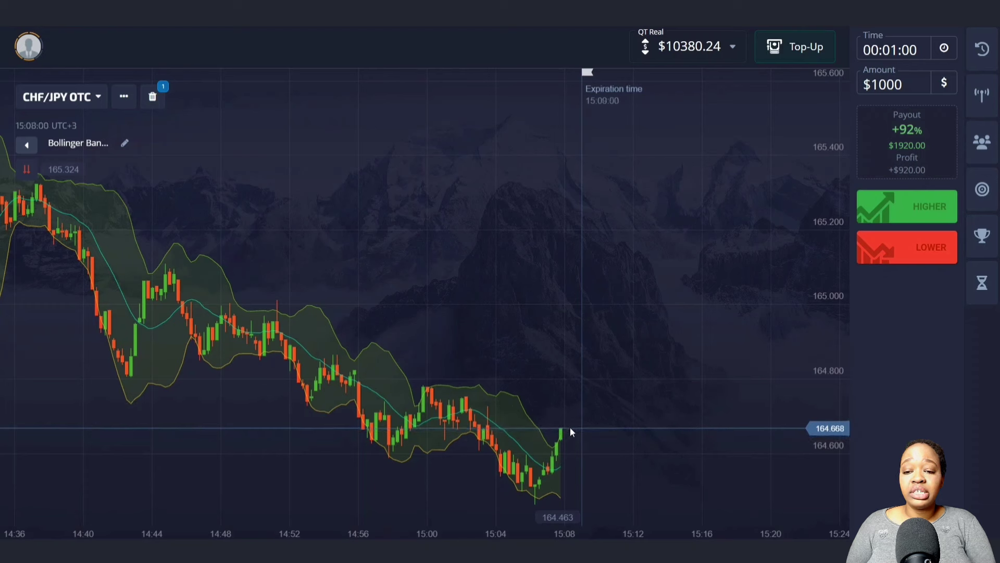
# Set the expiration time to 00:03:00 and place three Lower trades of $1000 each on CHF/JPY OTC.
pyautogui.click(895, 58)
pyautogui.click(782, 61)
pyautogui.click(782, 60)
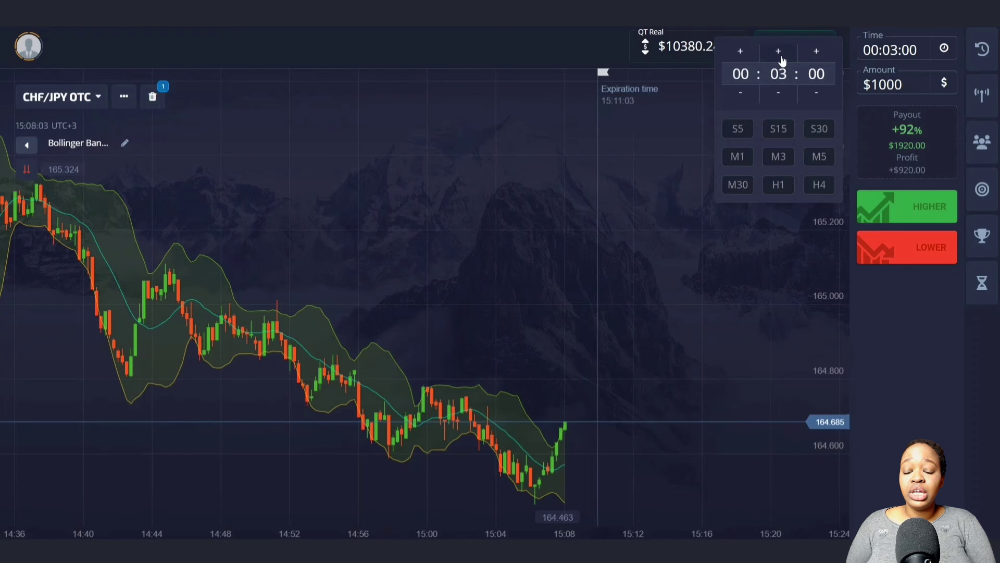
pyautogui.click(906, 252)
pyautogui.click(906, 252)
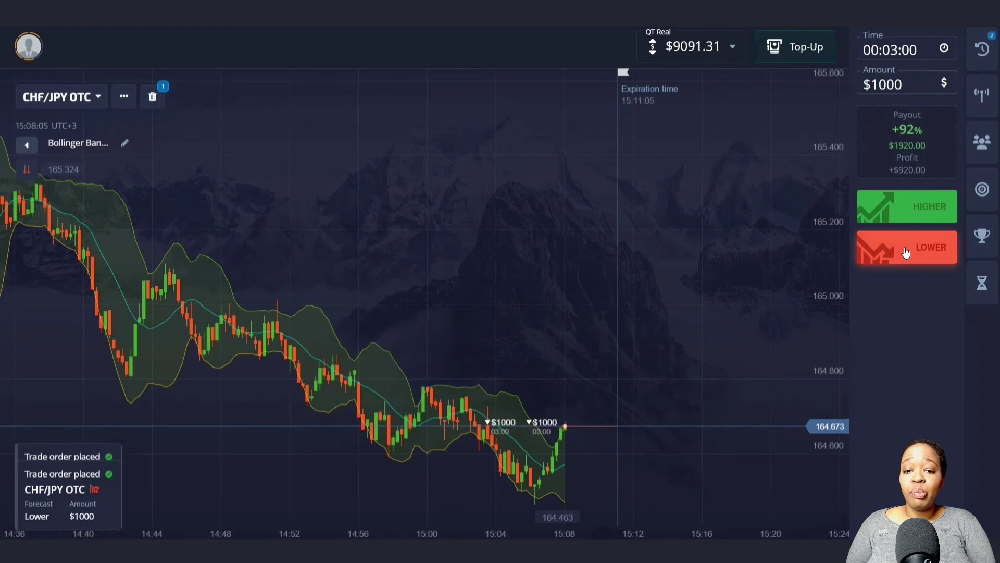
pyautogui.click(906, 252)
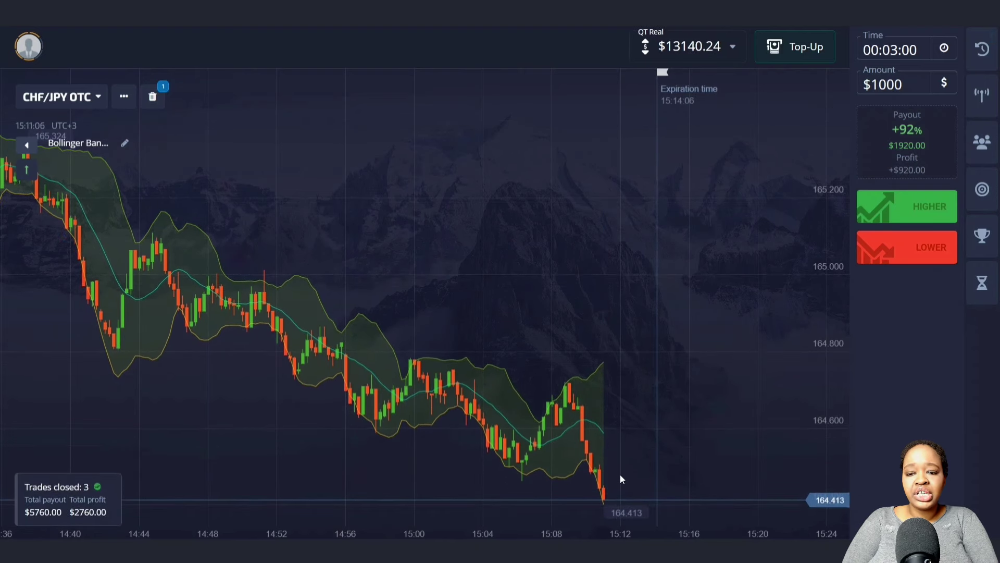
pyautogui.moveTo(617, 472); pyautogui.dragTo(566, 462)
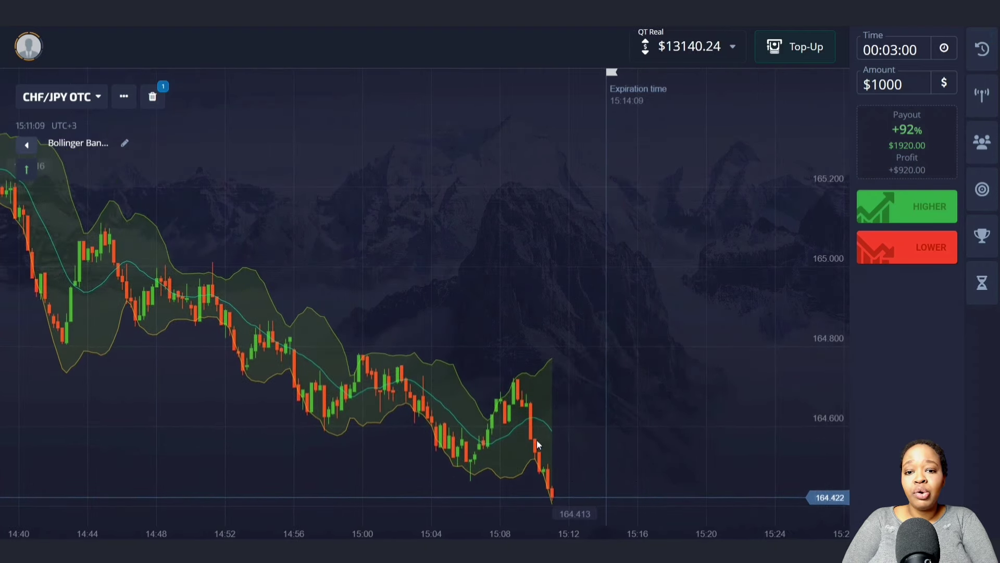